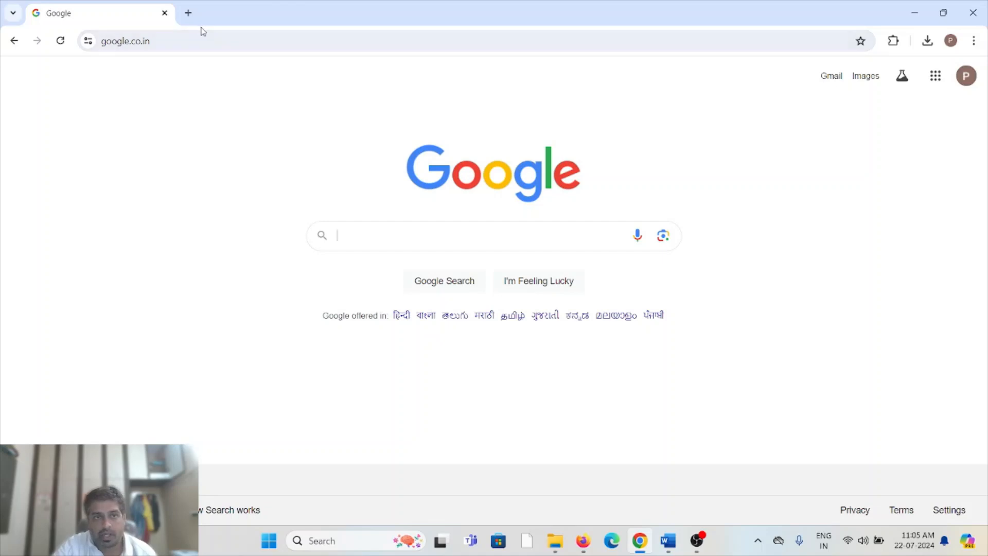
# Replace the current tab with a fresh one and open the google.co.in home page through a search for google.
pyautogui.click(188, 12)
pyautogui.click(165, 13)
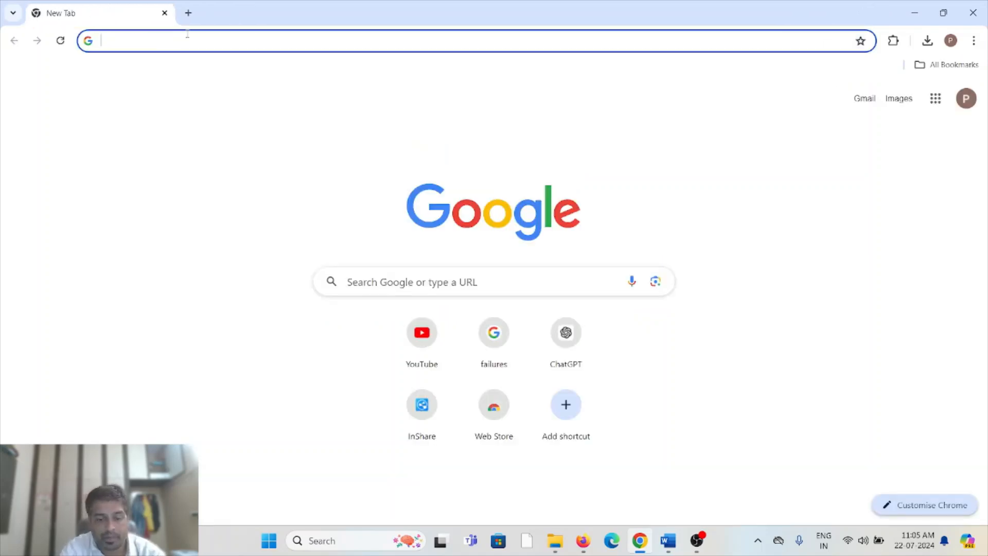
pyautogui.write('go')
pyautogui.press('Down')
pyautogui.press('Return')
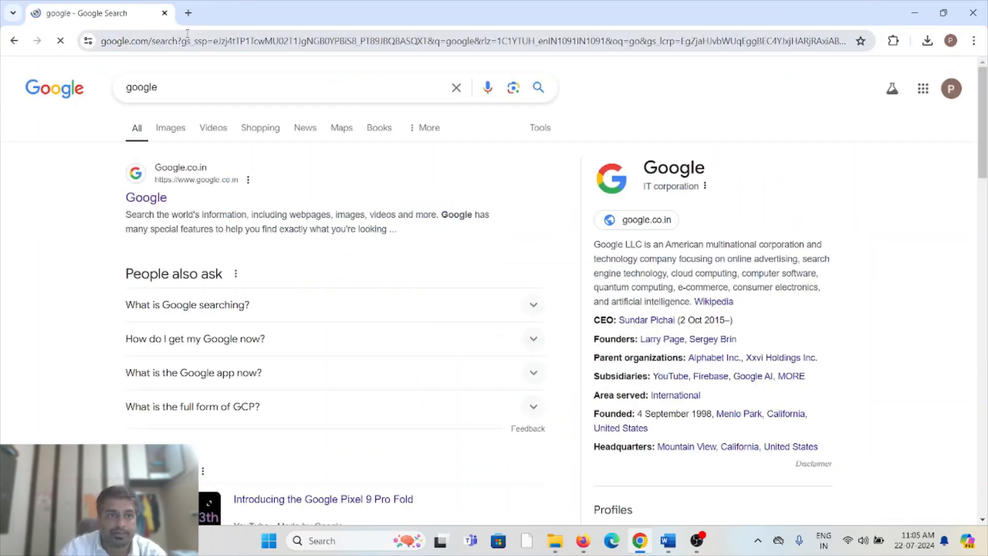
pyautogui.click(161, 195)
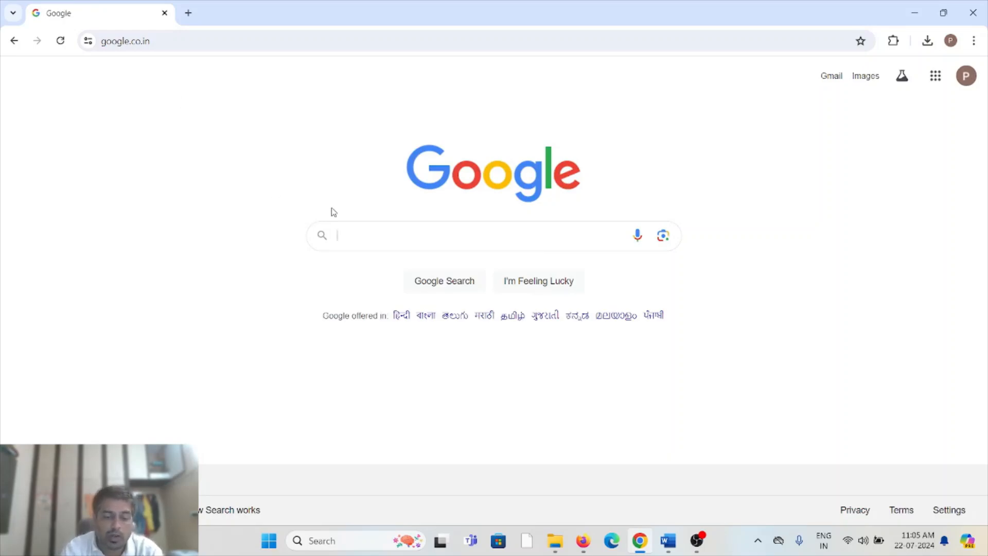
# Search Google for "download anaconda python" and open the Download Anaconda Distribution result.
pyautogui.write('d')
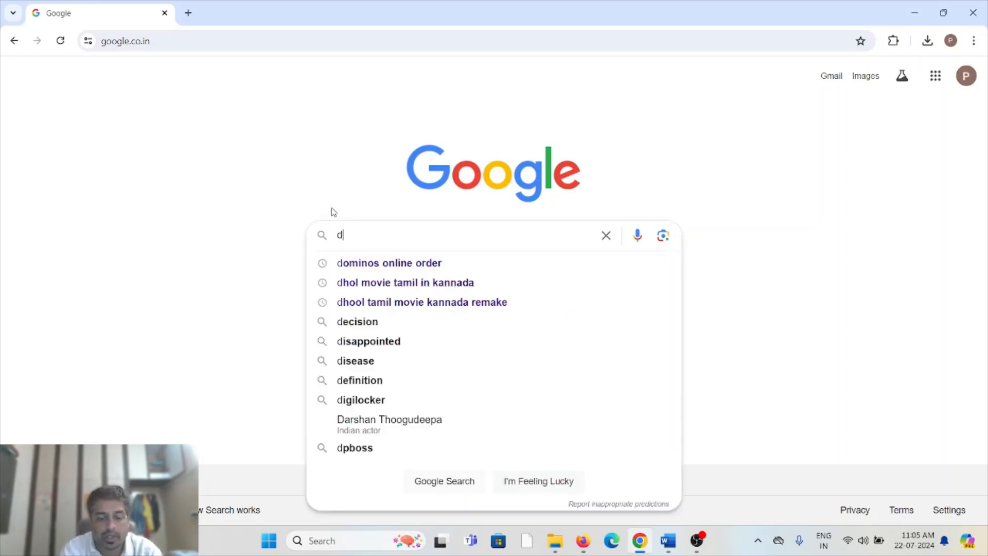
pyautogui.write('ownlo')
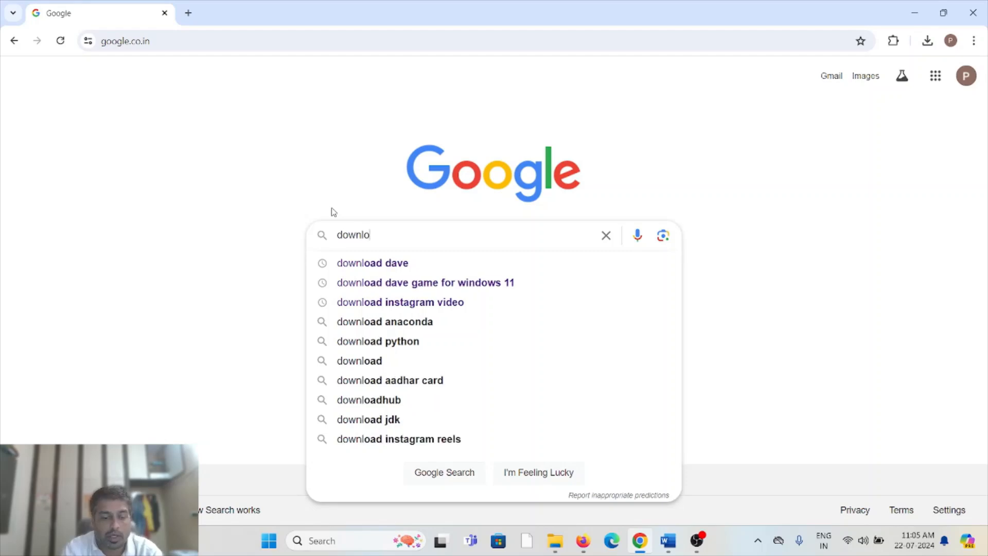
pyautogui.write('ad ana')
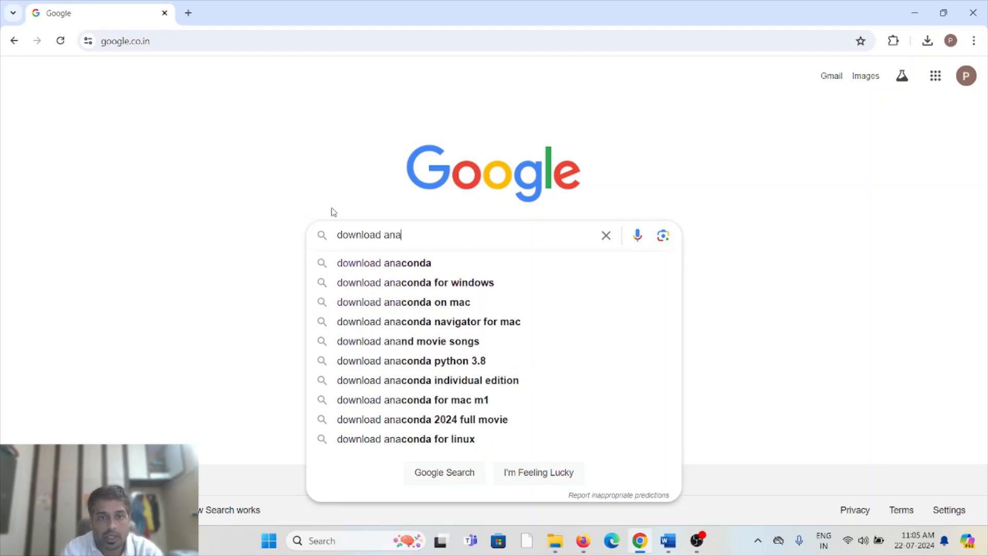
pyautogui.write('conda pyt')
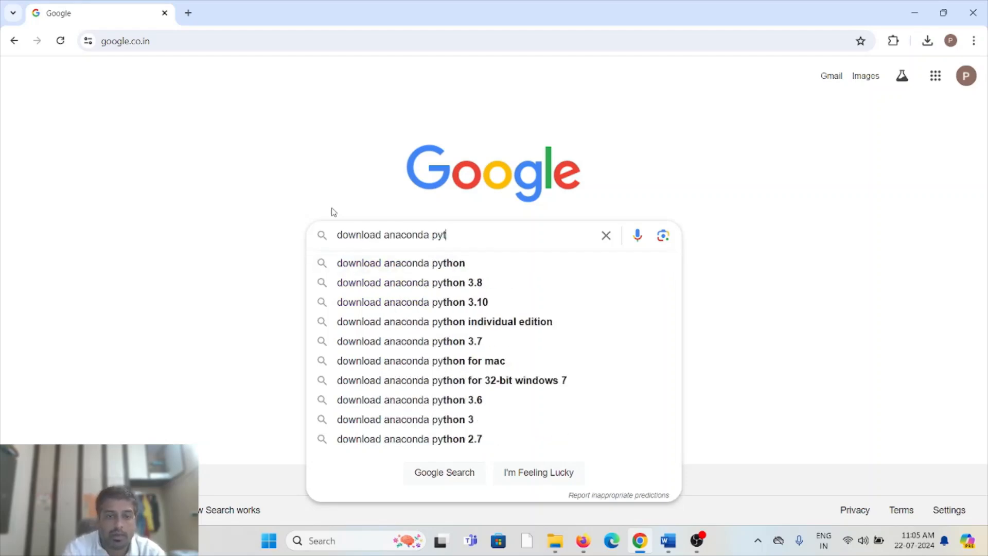
pyautogui.write('hon')
pyautogui.press('Return')
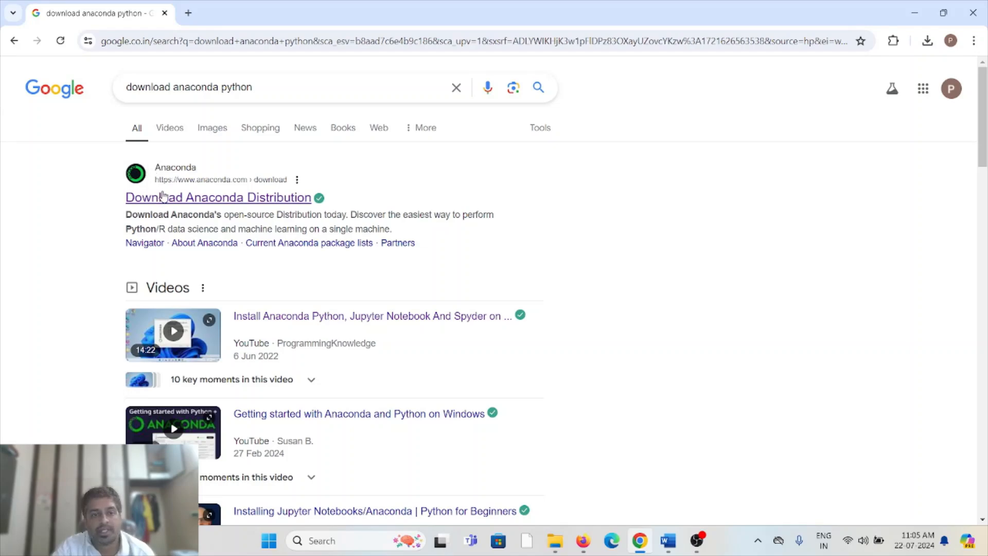
pyautogui.click(254, 200)
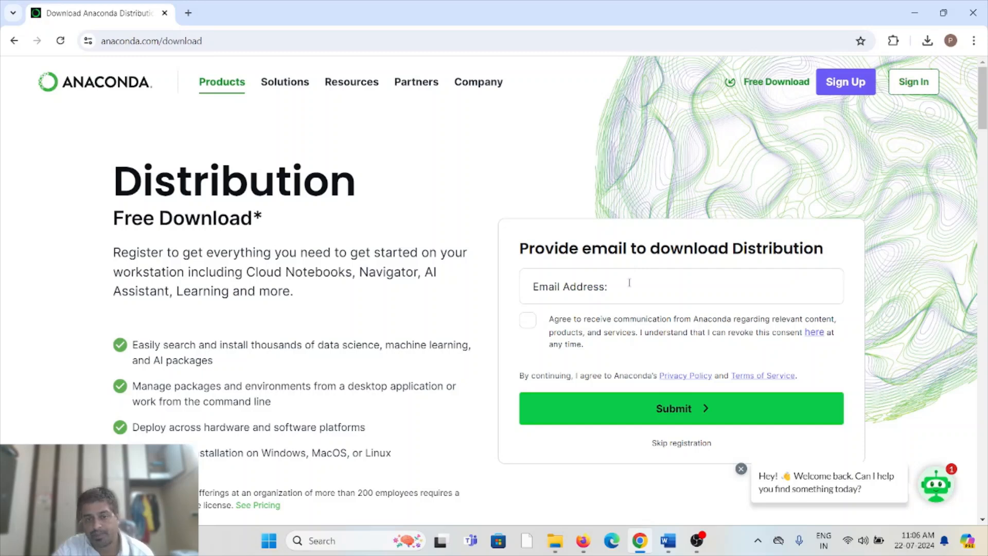
# Skip the e-mail registration, review the available Anaconda installers and download the one for Windows.
pyautogui.click(692, 443)
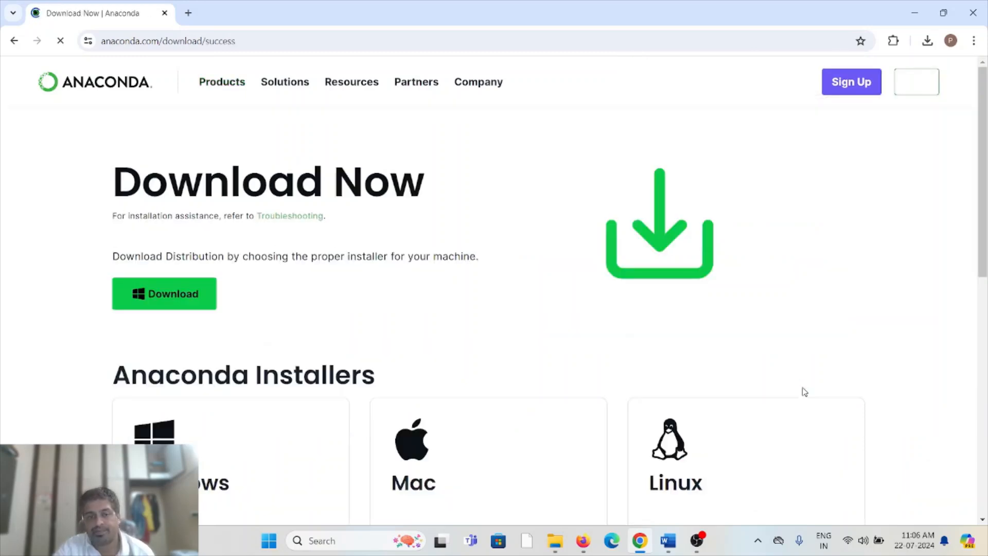
pyautogui.scroll(-1, 887, 394)
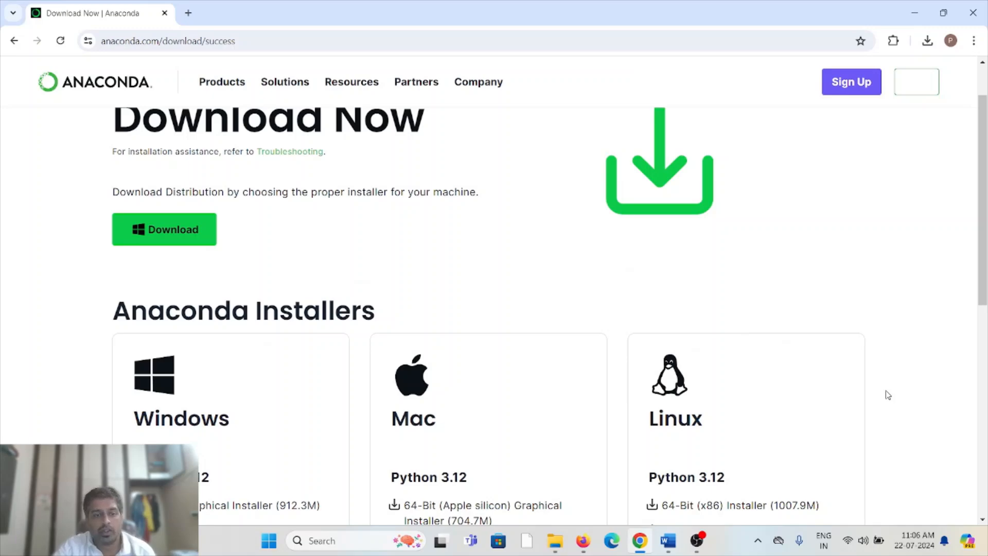
pyautogui.scroll(1, 751, 370)
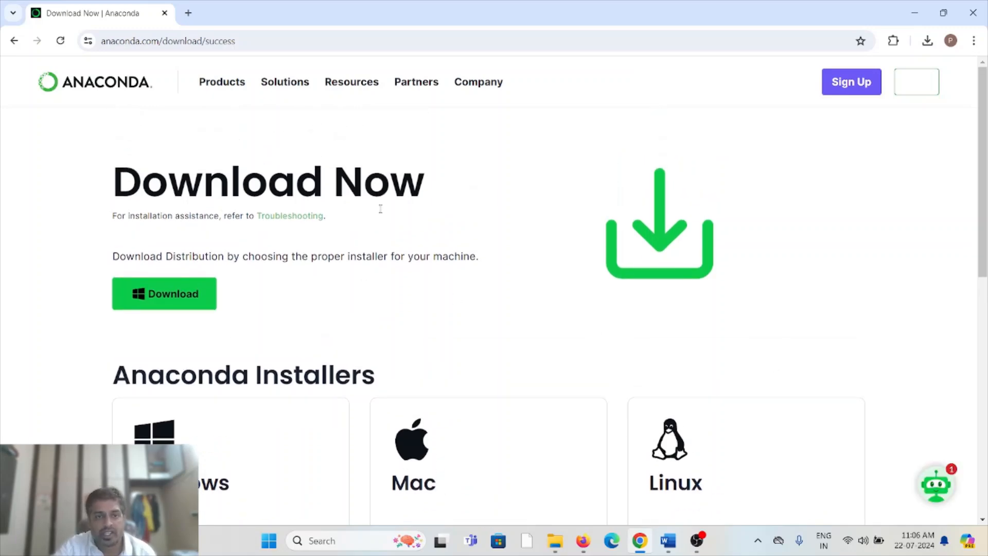
pyautogui.scroll(-2, 453, 334)
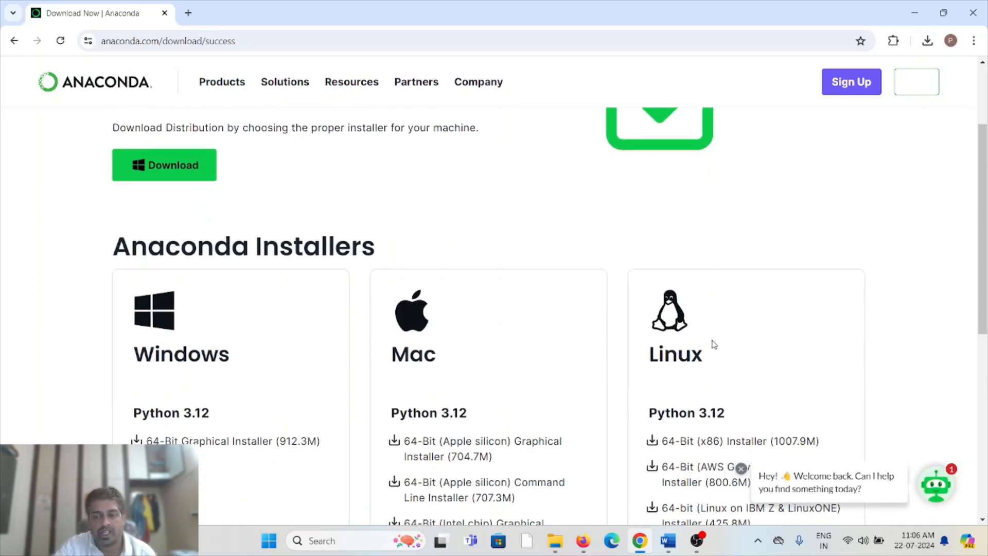
pyautogui.scroll(1, 322, 334)
pyautogui.scroll(-5, 326, 331)
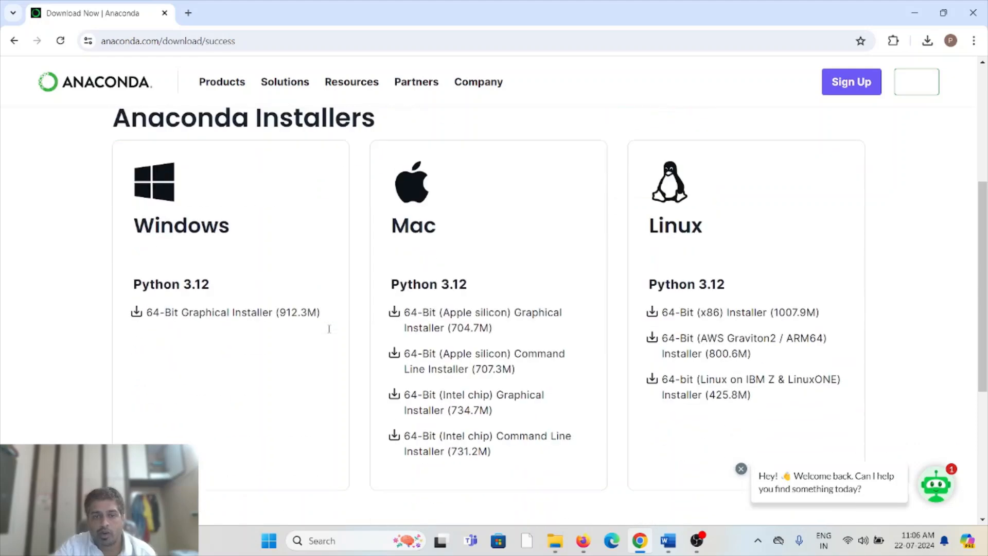
pyautogui.scroll(2, 334, 333)
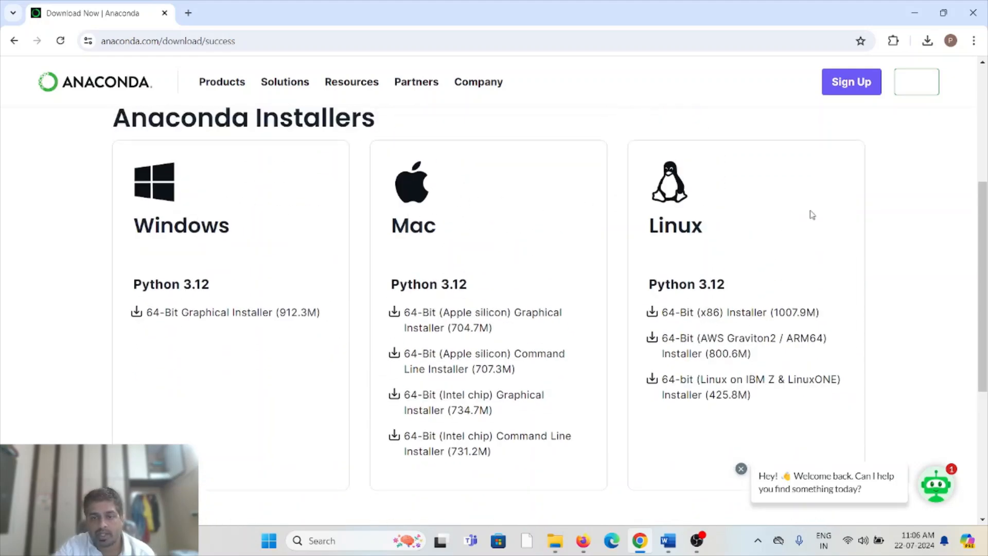
pyautogui.scroll(-1, 813, 285)
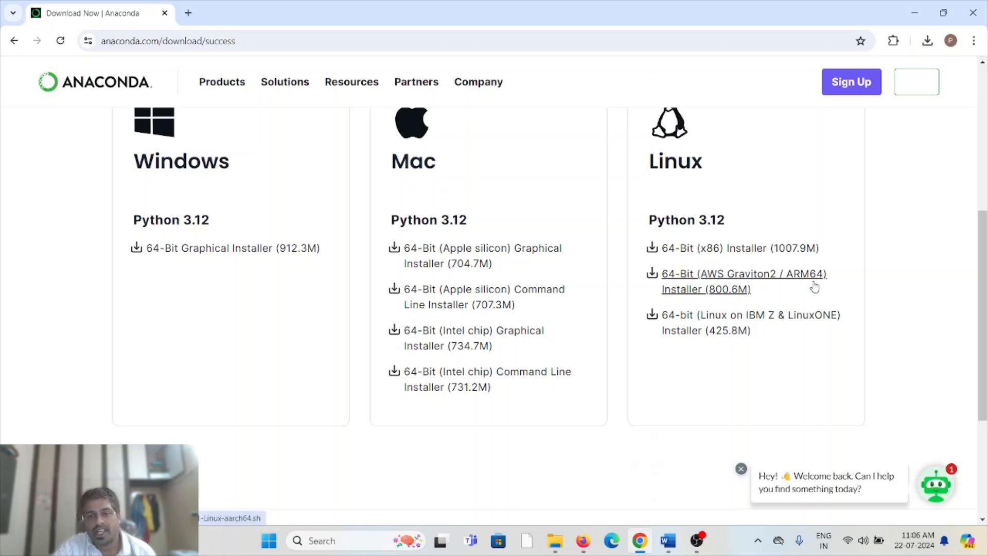
pyautogui.scroll(5, 936, 321)
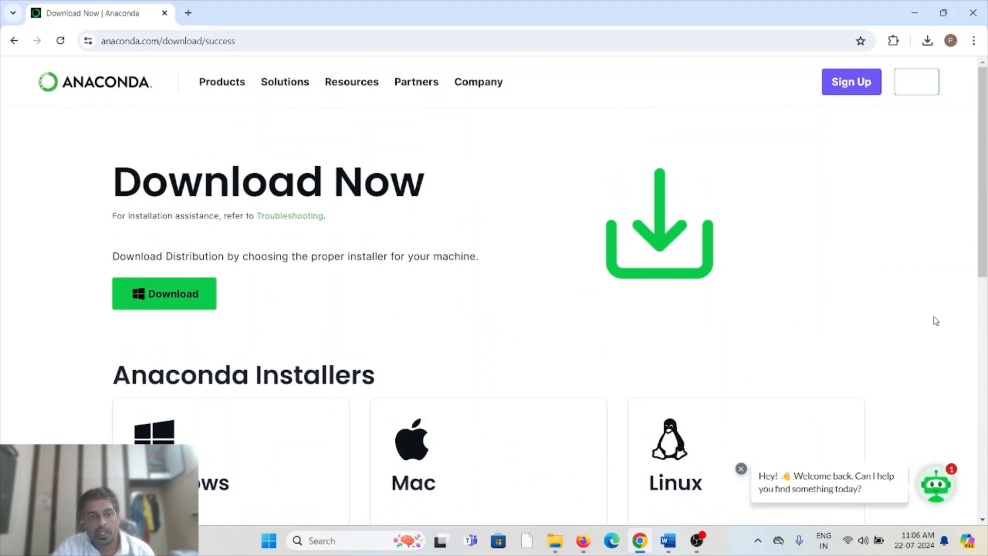
pyautogui.scroll(-3, 919, 294)
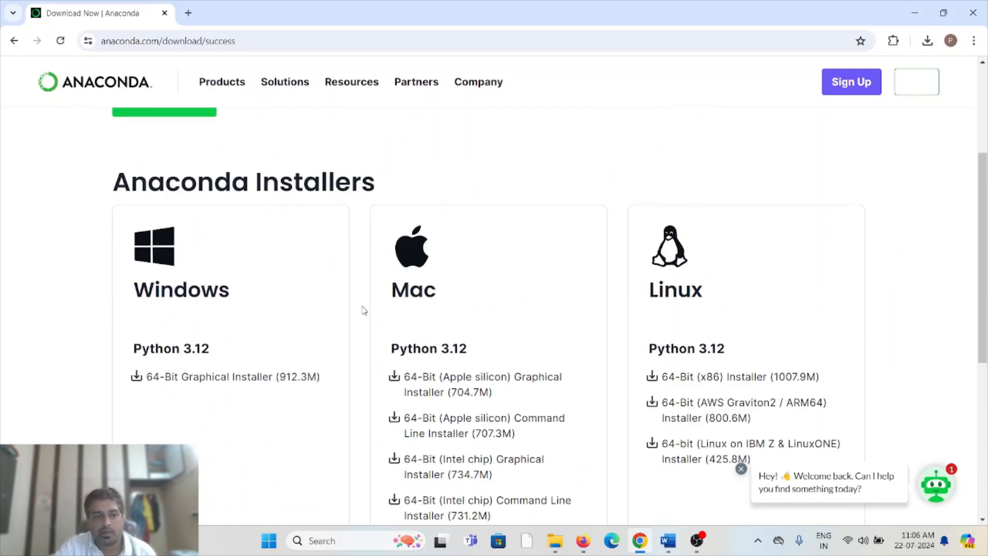
pyautogui.scroll(3, 288, 378)
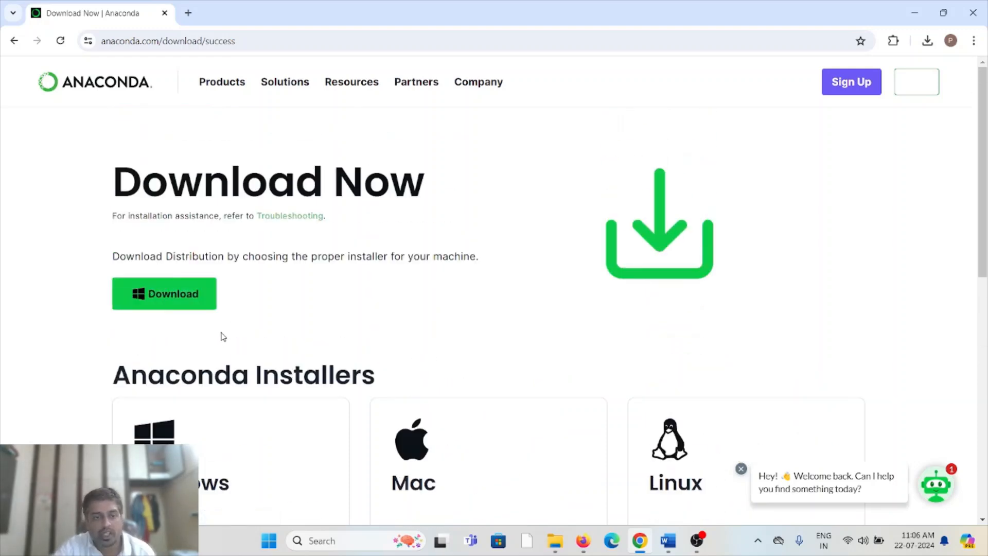
pyautogui.click(176, 298)
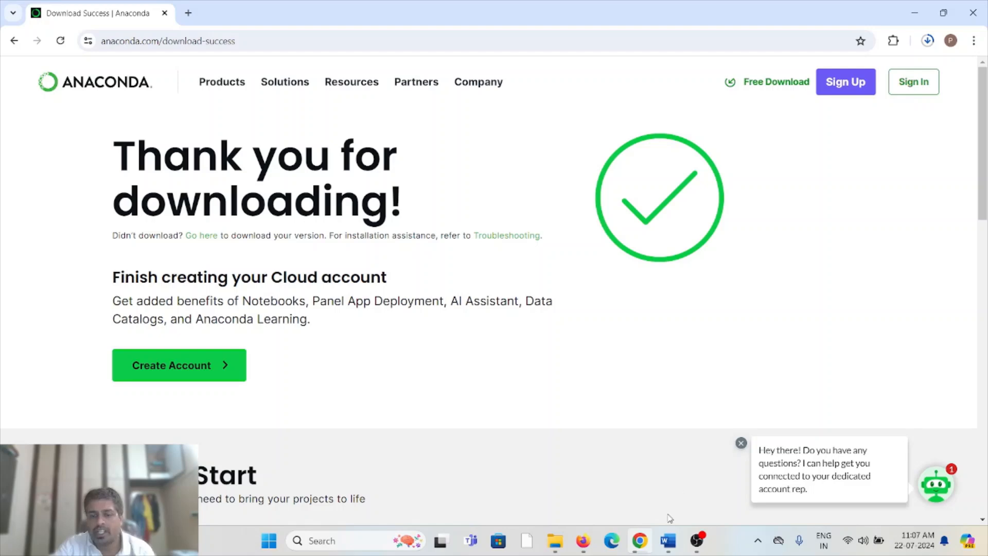
# Switch to Word, paste the copied paragraph defining Anaconda Python as a distribution of Python and R below the title, and return to Chrome.
pyautogui.click(672, 542)
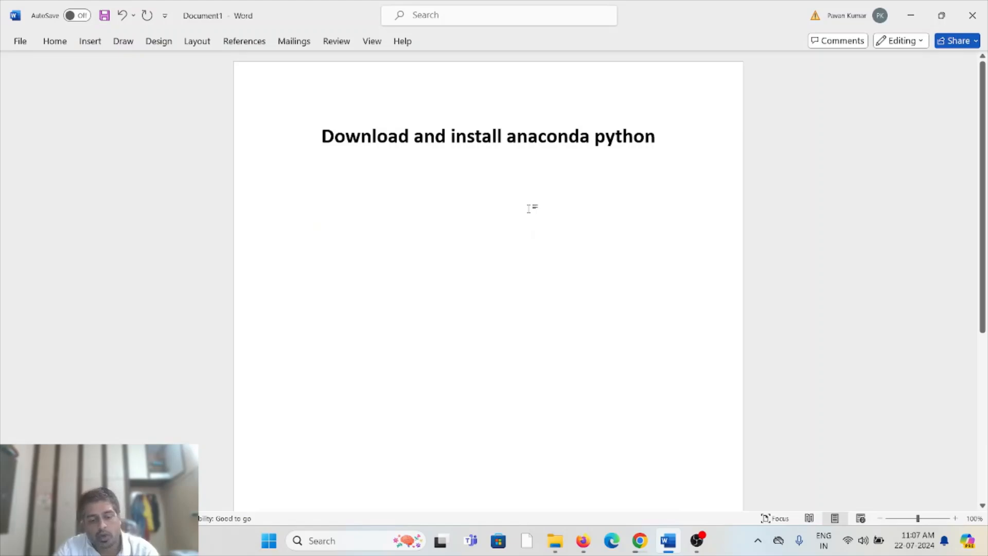
pyautogui.write('Anaconda Python is a distribution of Python and R for scientific computing, data science, machine learning, and large-scale data processing.')
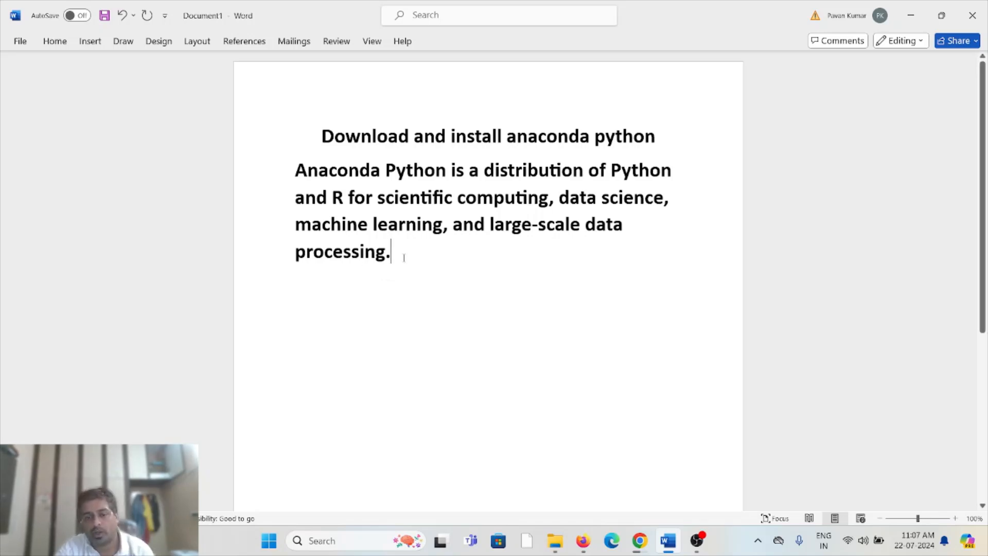
pyautogui.click(641, 540)
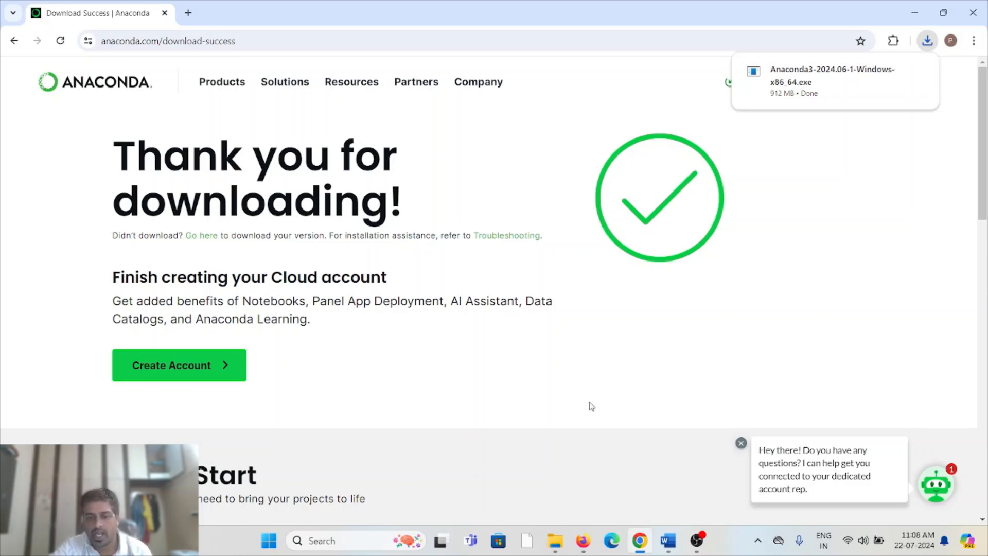
# Switch to File Explorer and open the Anaconda3-2024.06-1-Windows-x86_64 installer in New folder (3) on Local Disk (D:).
pyautogui.moveTo(570, 537)
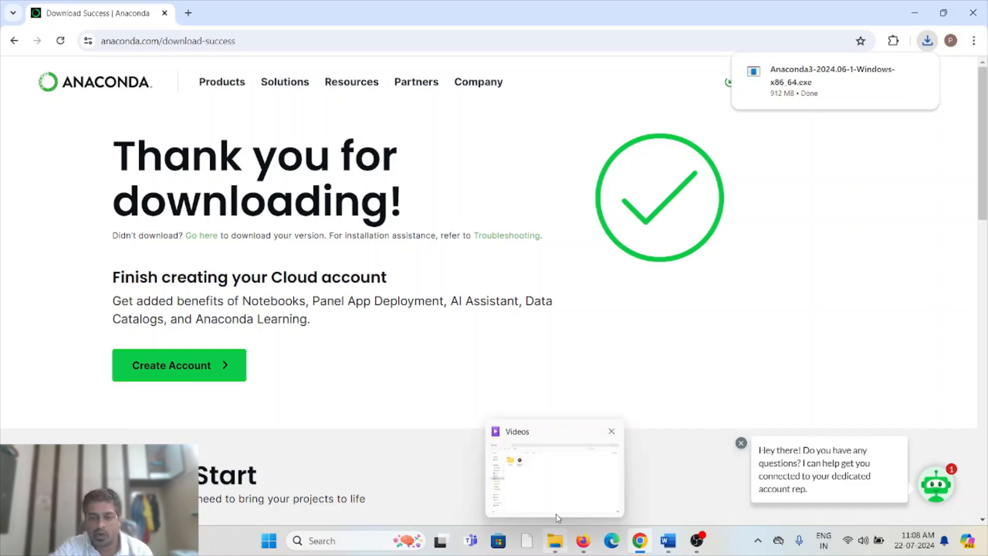
pyautogui.click(557, 477)
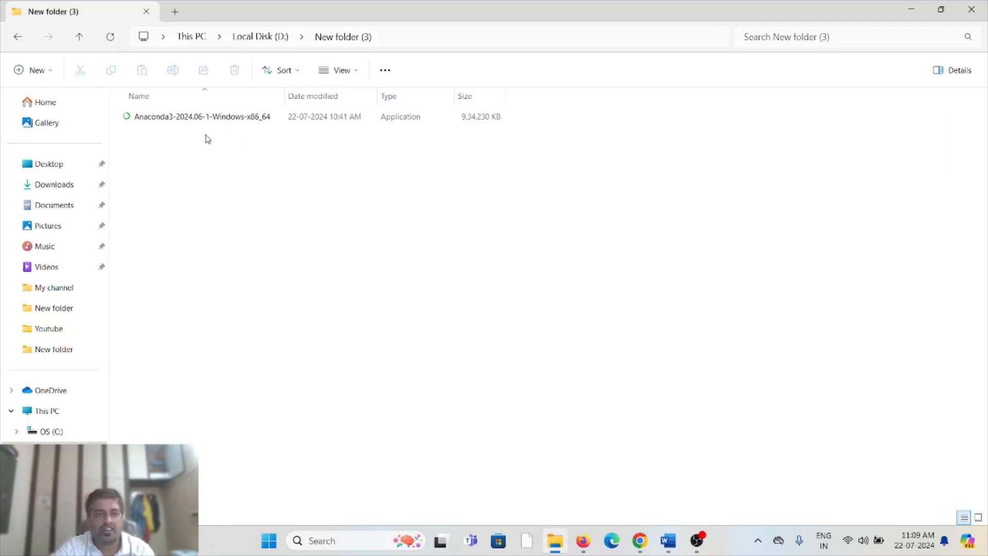
pyautogui.rightClick(194, 122)
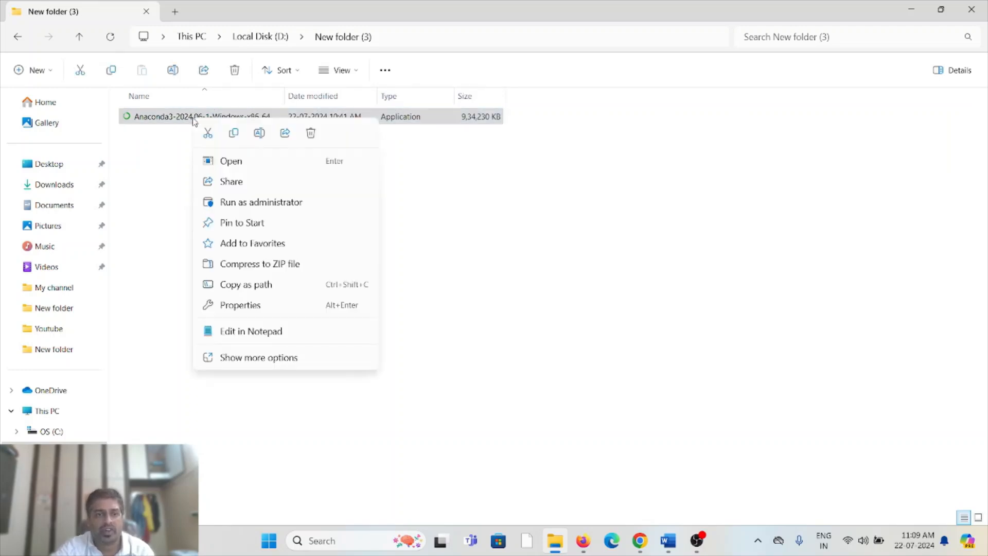
pyautogui.click(246, 163)
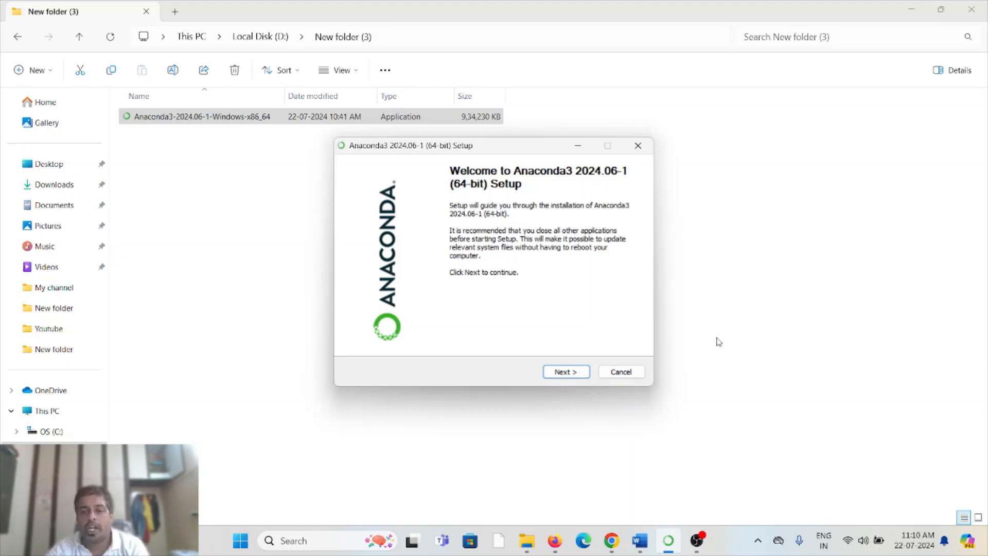
# Start the Anaconda3 setup, skim the license agreement and accept its terms.
pyautogui.click(572, 373)
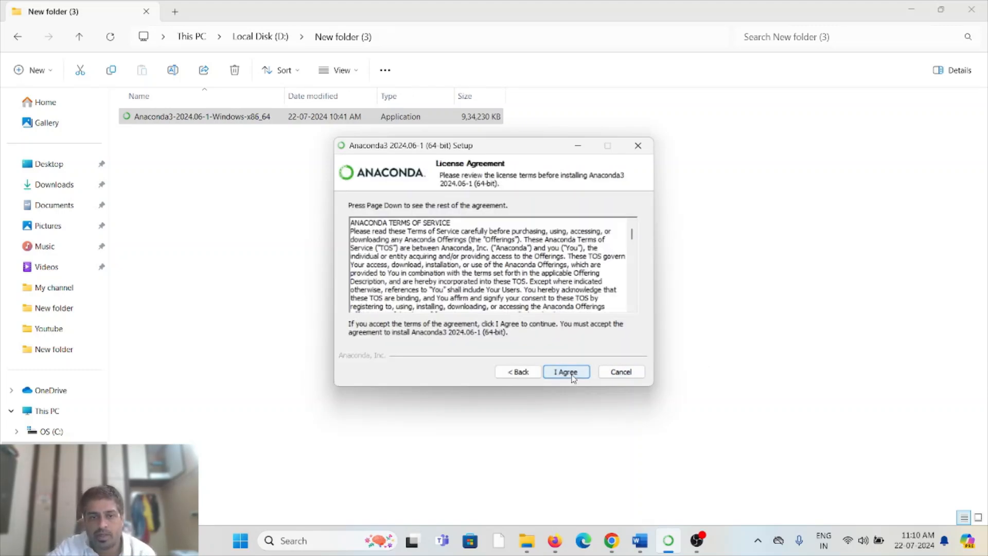
pyautogui.scroll(-12, 498, 261)
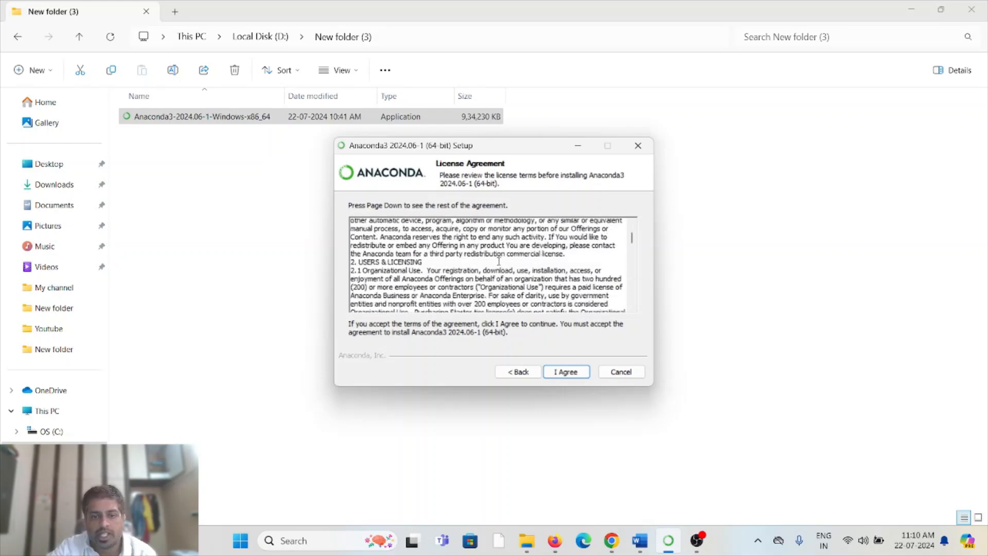
pyautogui.scroll(-10, 499, 261)
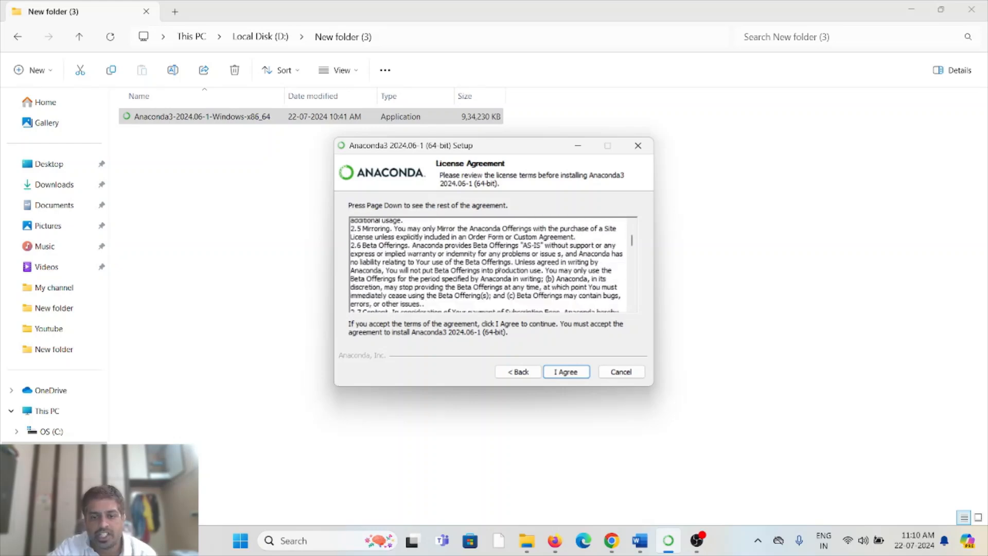
pyautogui.click(575, 375)
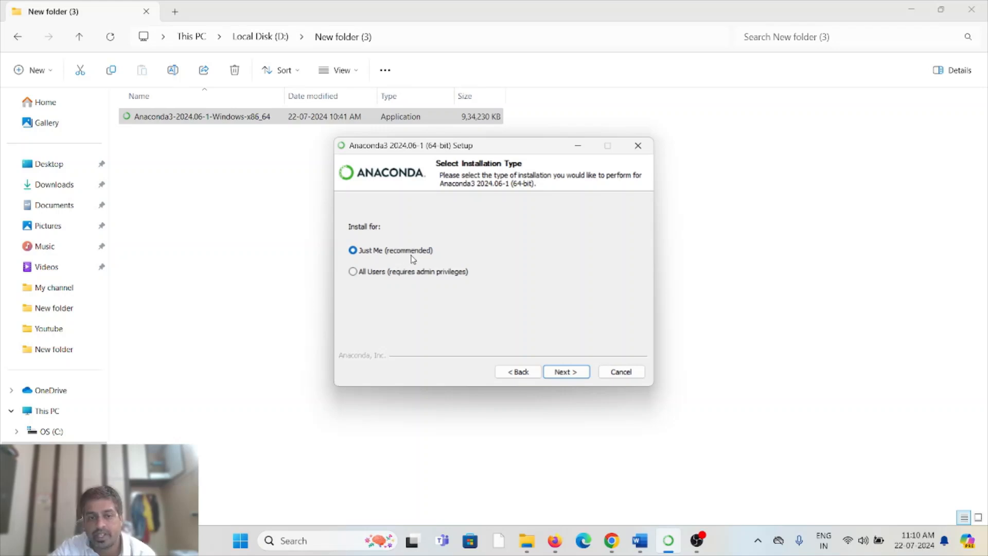
# Install Anaconda3 for Just Me in the default destination folder with the default advanced options, and continue past the completion page.
pyautogui.click(570, 373)
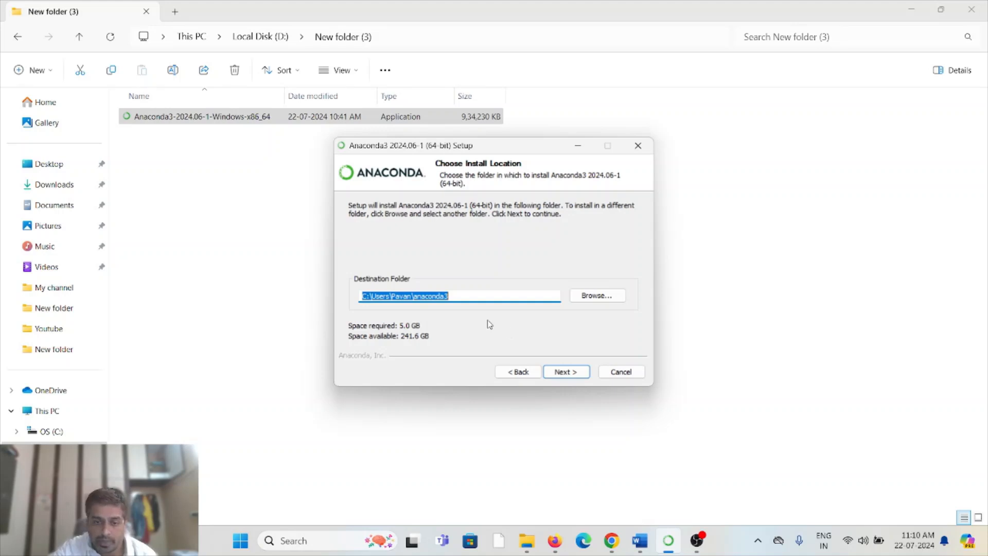
pyautogui.click(578, 377)
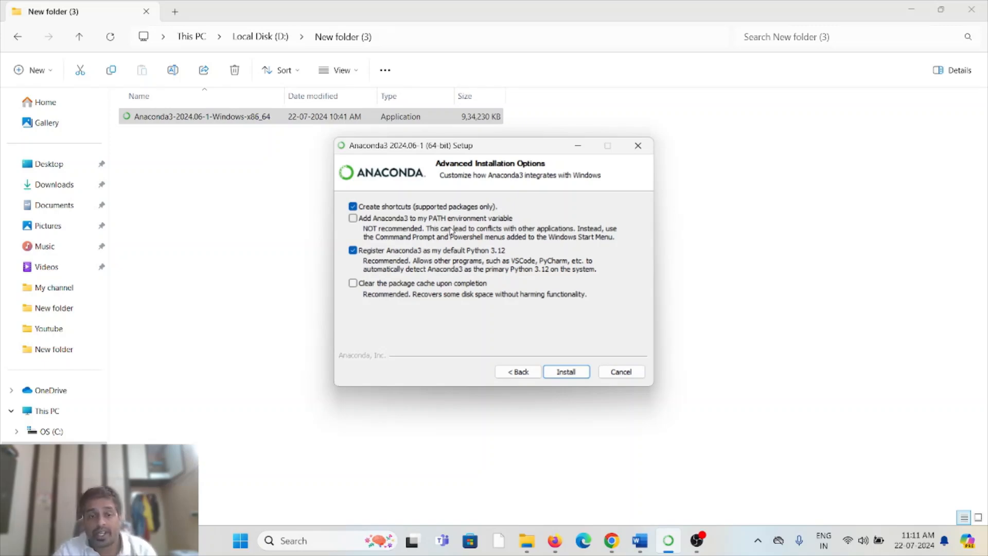
pyautogui.click(575, 373)
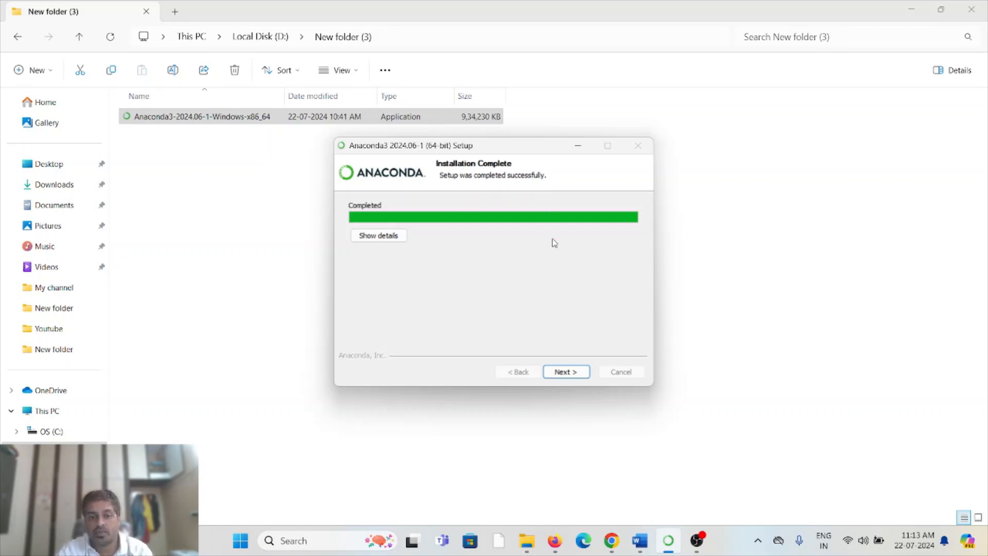
pyautogui.click(576, 375)
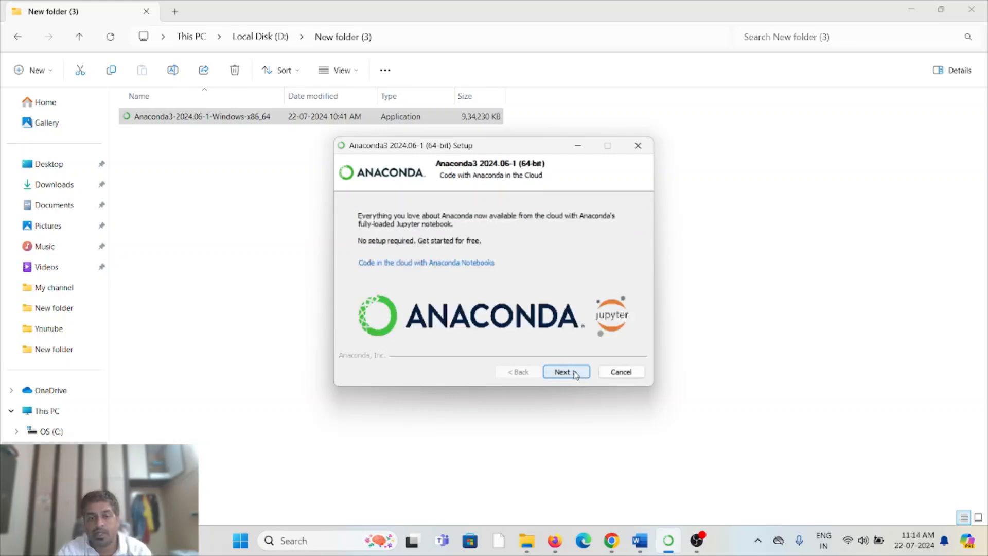
# Finish the Anaconda3 setup with Launch Anaconda Navigator and Getting Started with Anaconda Distribution enabled, and switch to the starting Navigator.
pyautogui.click(575, 372)
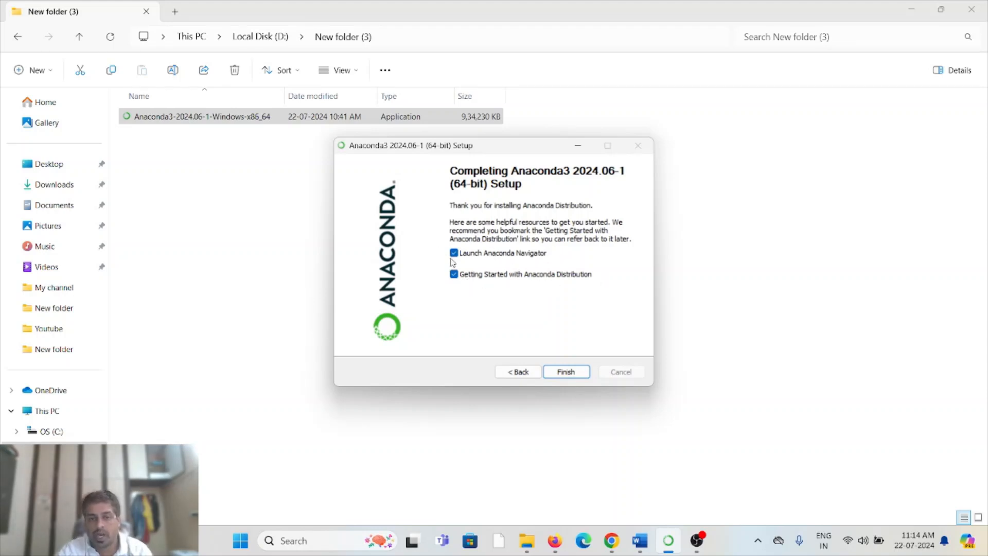
pyautogui.click(584, 372)
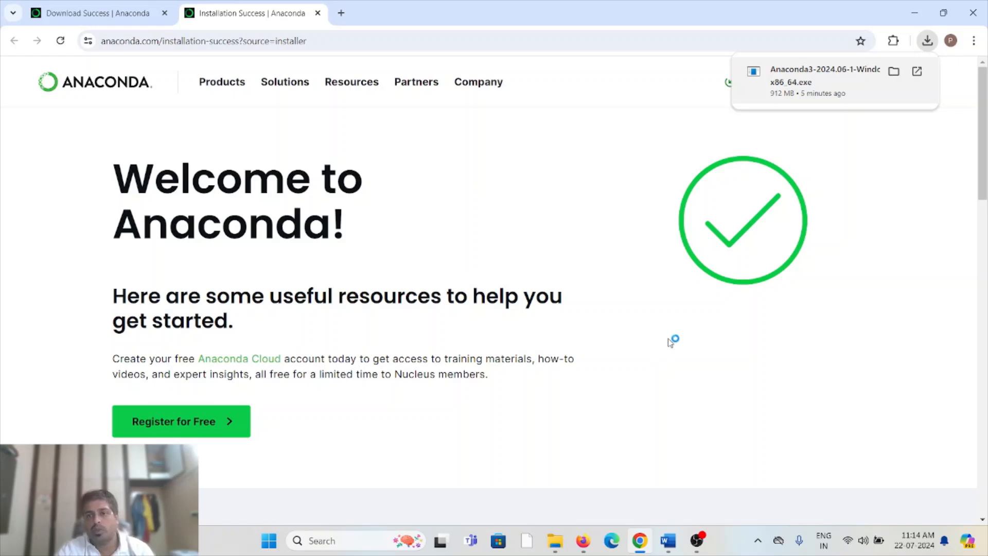
pyautogui.click(926, 42)
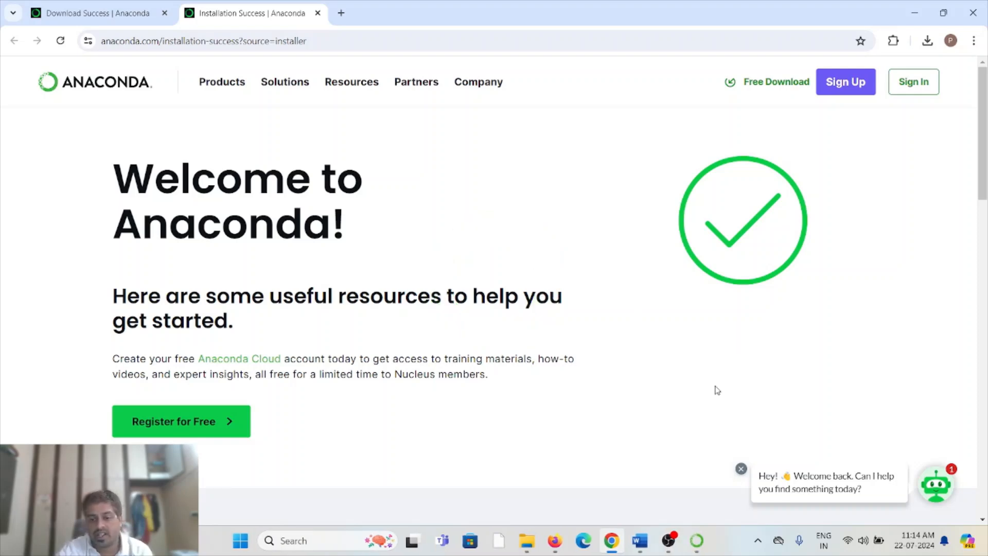
pyautogui.click(699, 541)
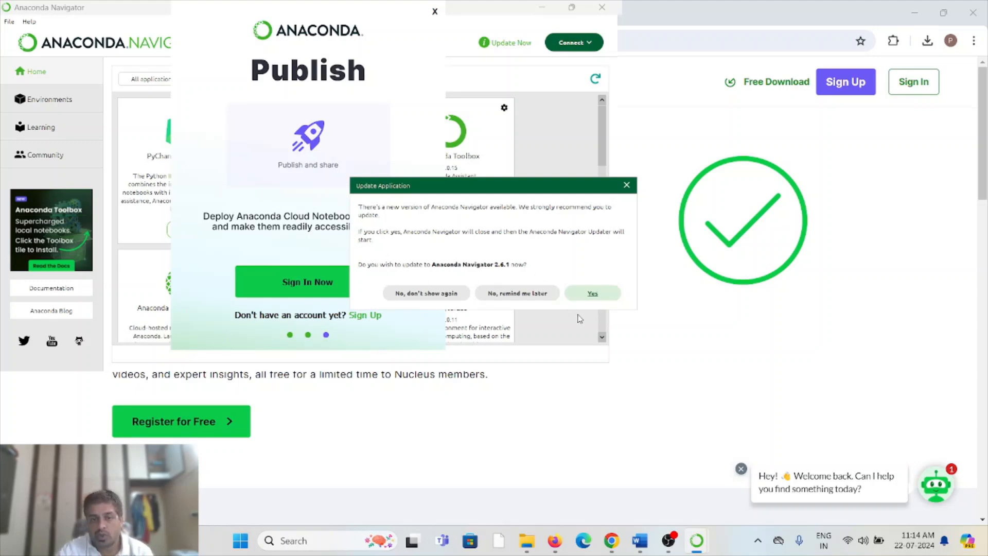
# Accept the update to Anaconda Navigator 2.6.1, quit the running Navigator, install the update and relaunch Navigator.
pyautogui.click(599, 298)
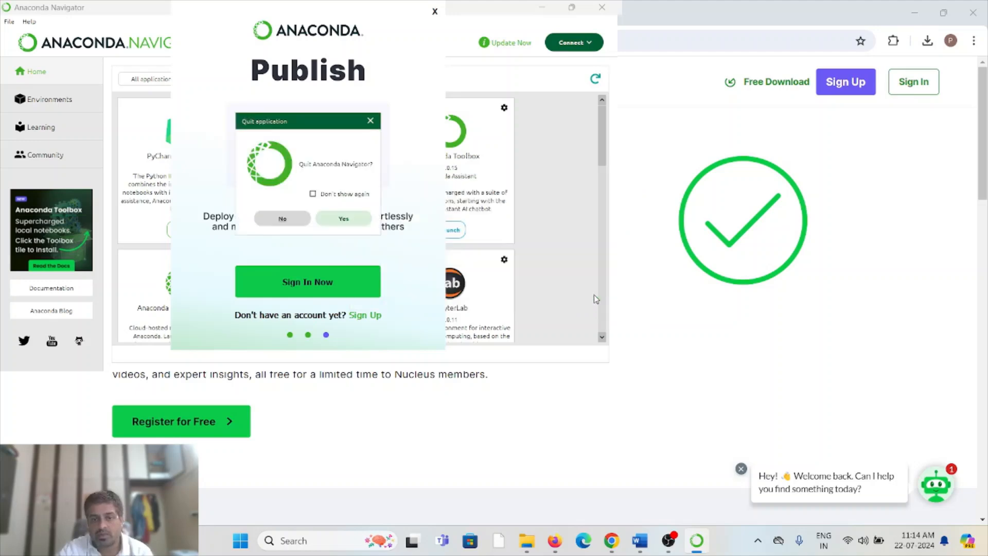
pyautogui.click(348, 219)
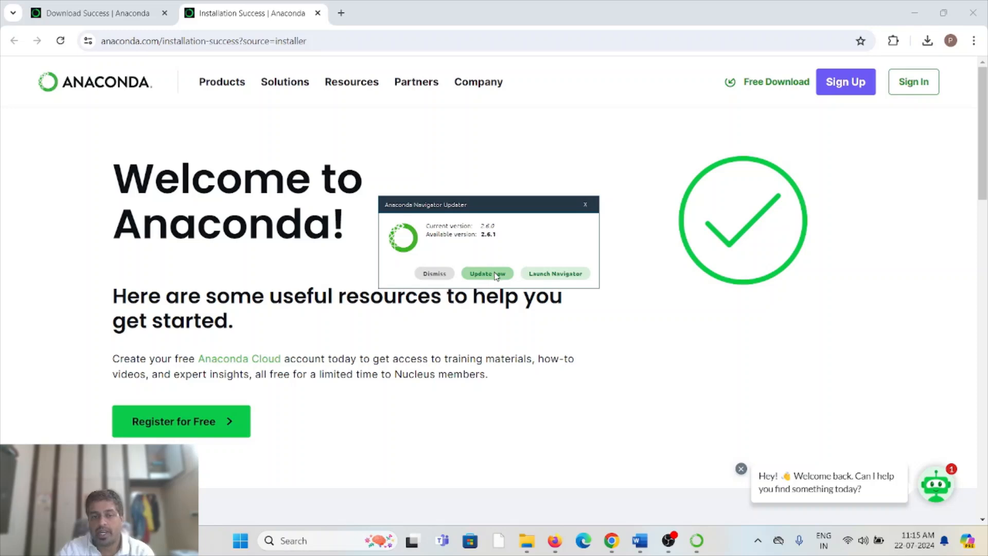
pyautogui.click(496, 276)
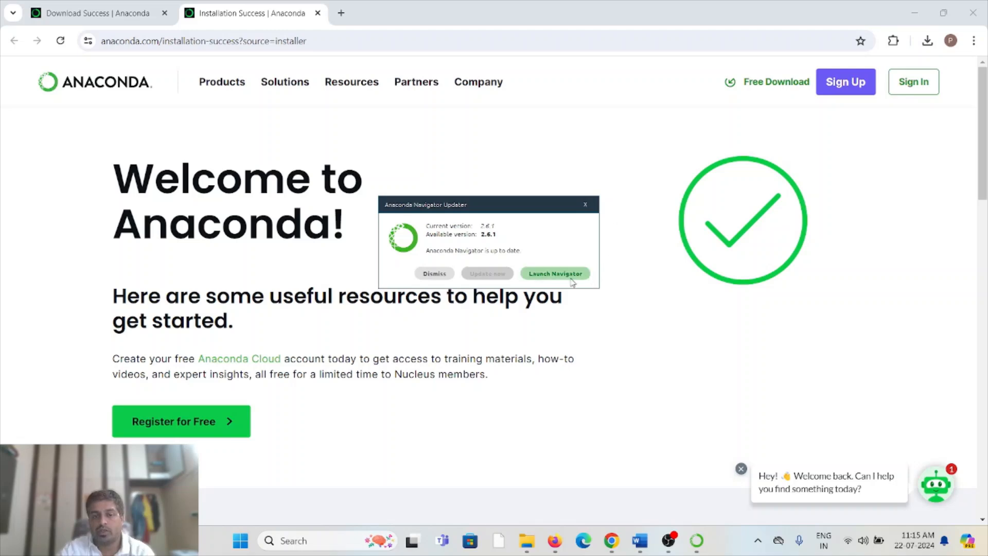
pyautogui.click(555, 278)
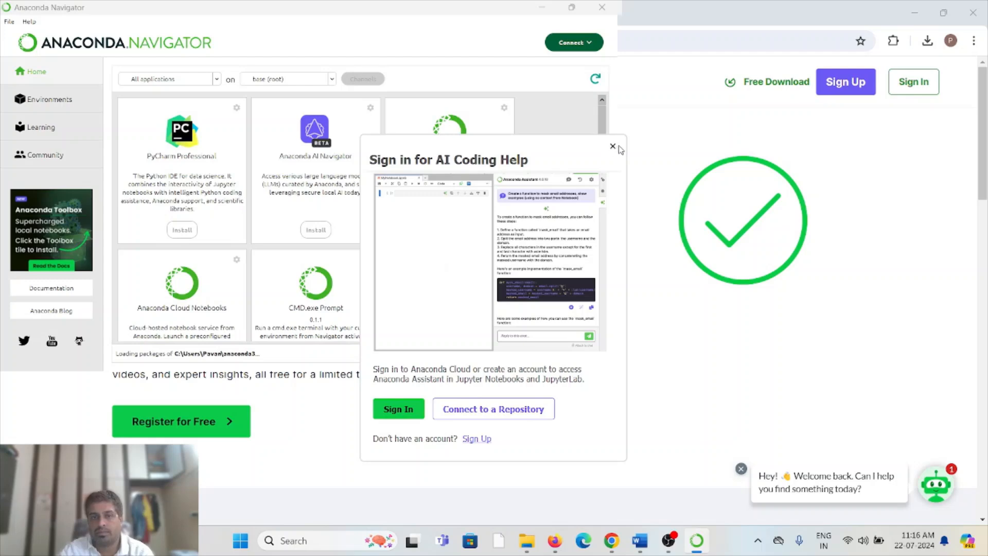
# Dismiss the AI coding help sign-in offer, maximize the Anaconda Navigator window, and switch to the Word document.
pyautogui.click(612, 148)
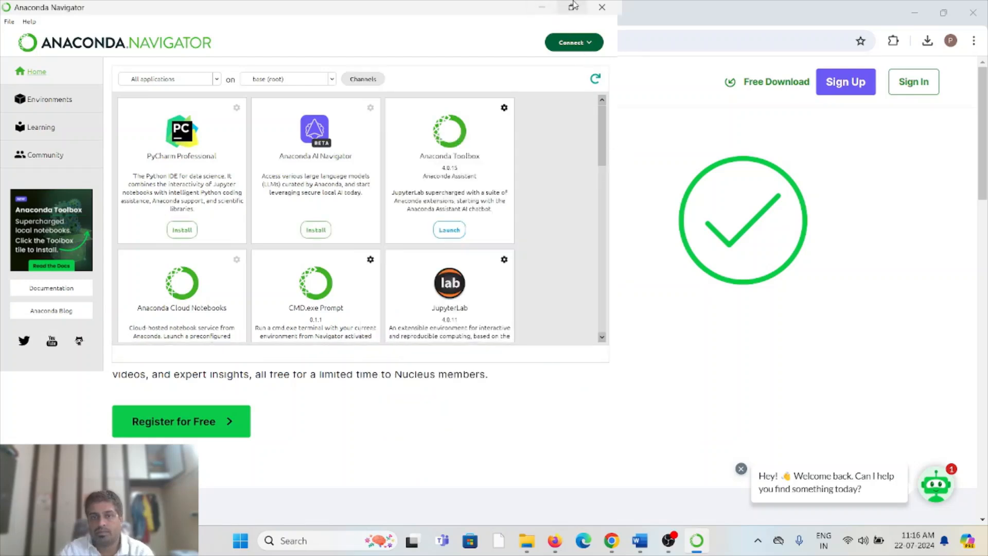
pyautogui.doubleClick(579, 7)
pyautogui.click(755, 126)
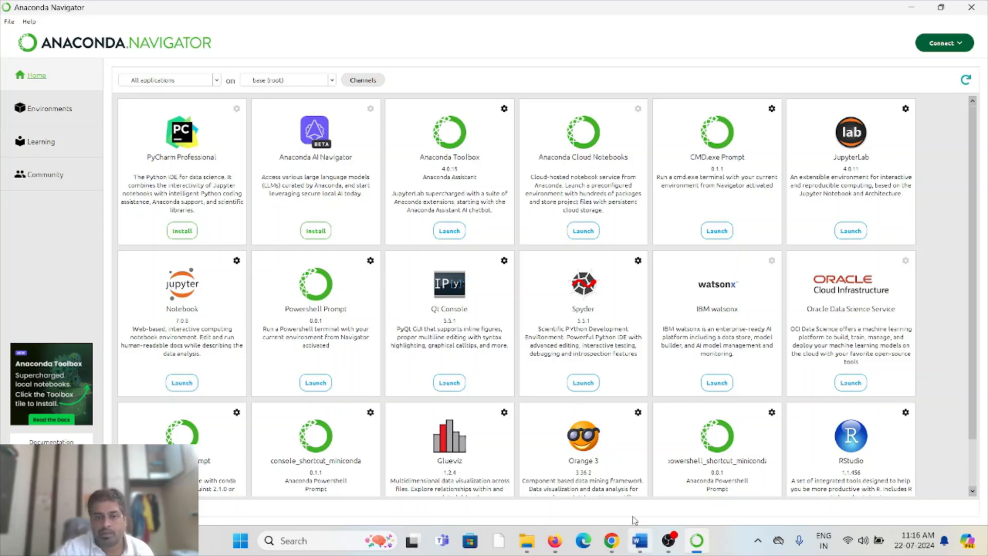
pyautogui.click(639, 540)
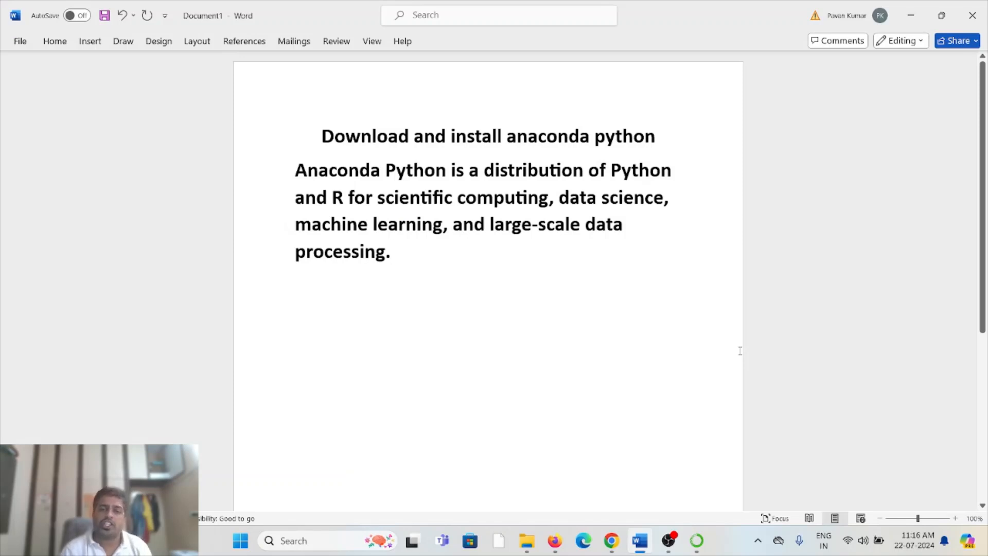